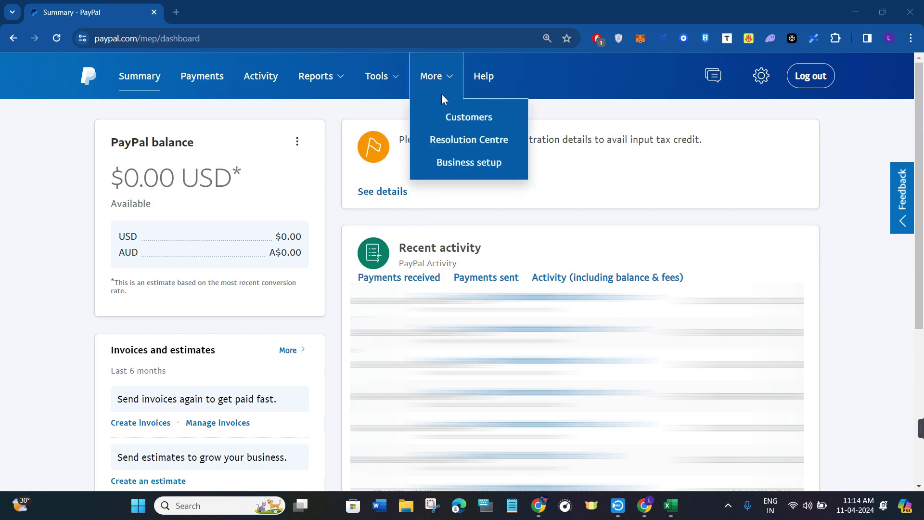
Step: Go from the account summary to the Help Centre's Contact Customer Support page
left_click(484, 76)
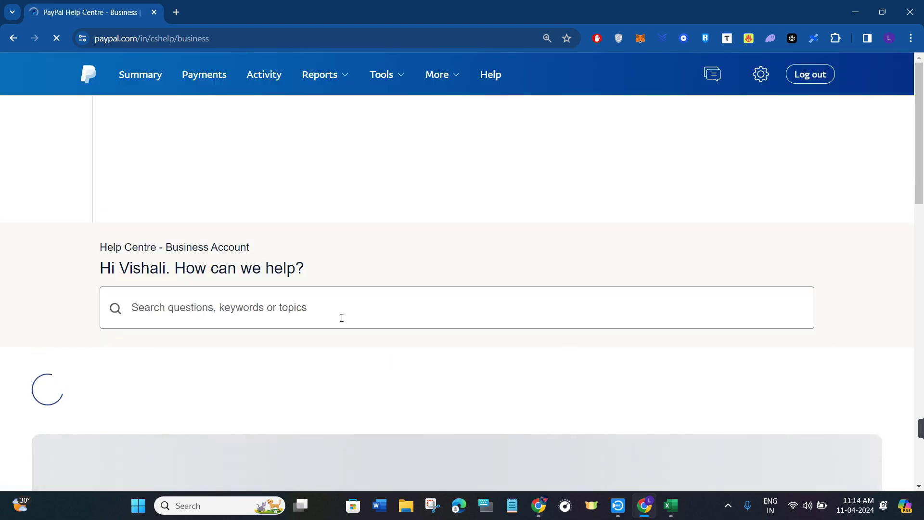
scroll(349, 311, "down", 3)
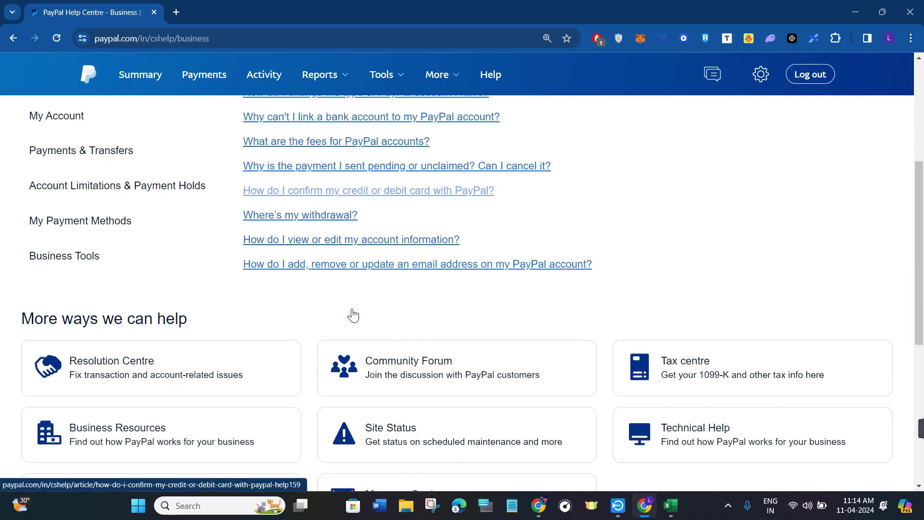
scroll(325, 361, "down", 3)
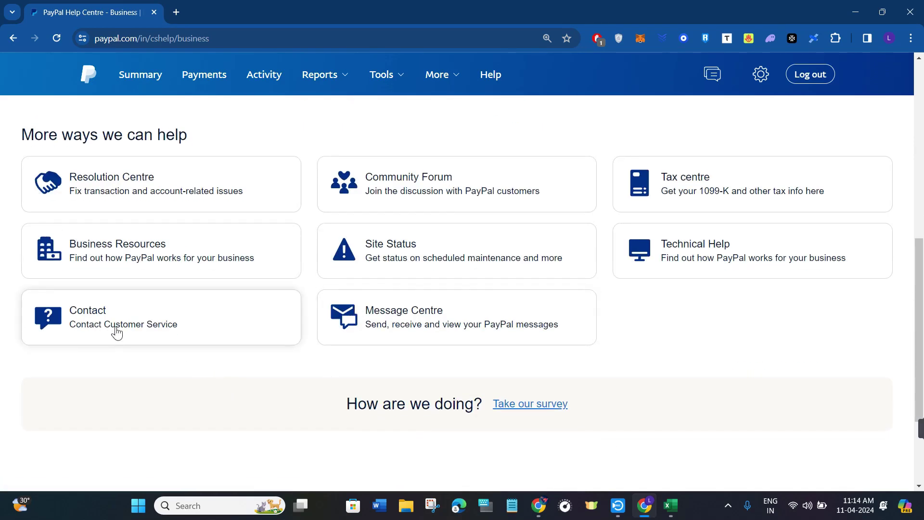
left_click(141, 316)
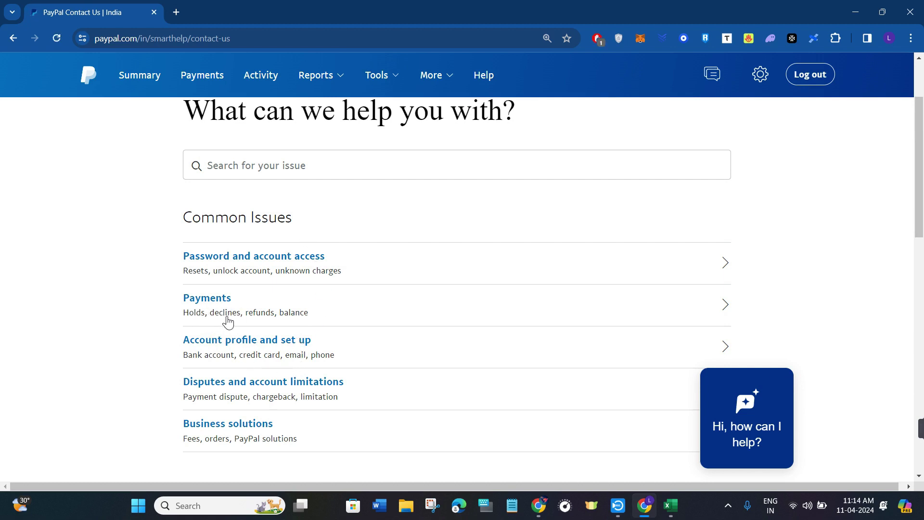
Step: Narrow the issue to Payments > Refunds > Request a refund to show refund guidance
left_click(337, 303)
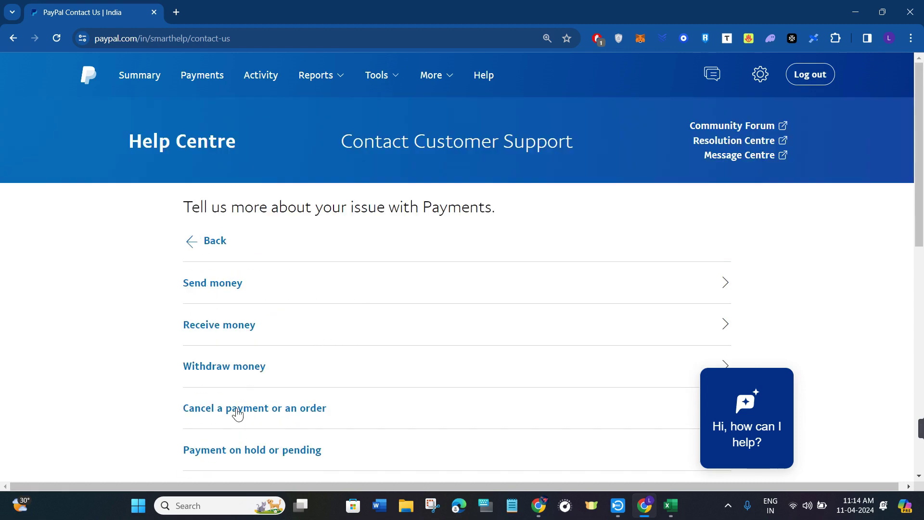
scroll(319, 304, "down", 1)
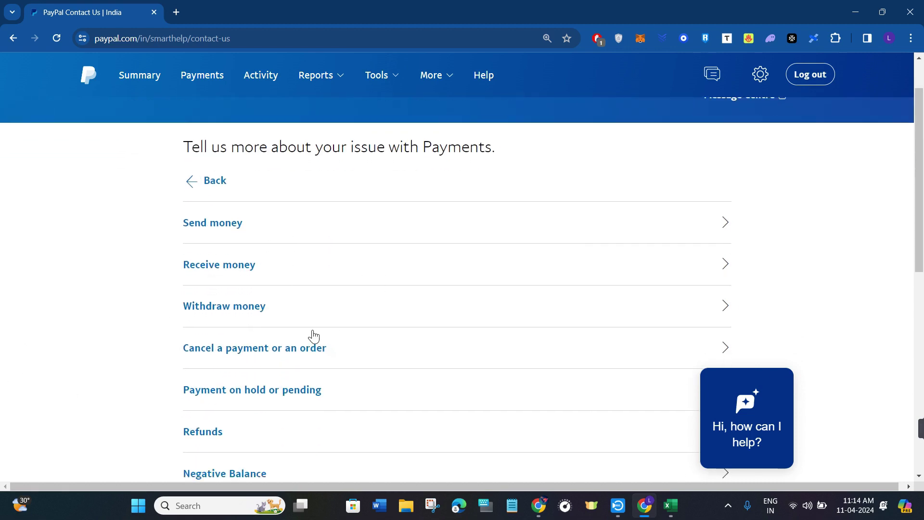
scroll(318, 332, "down", 1)
left_click(227, 371)
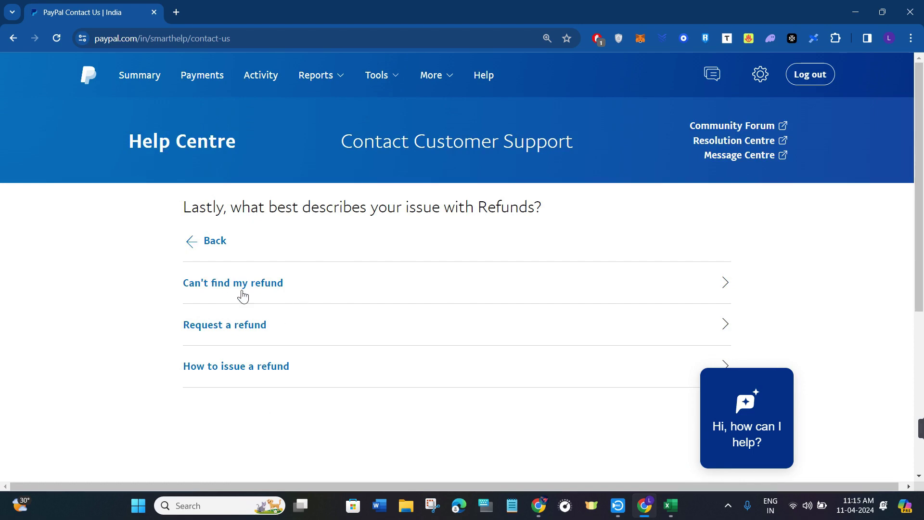
left_click(276, 324)
scroll(364, 317, "down", 2)
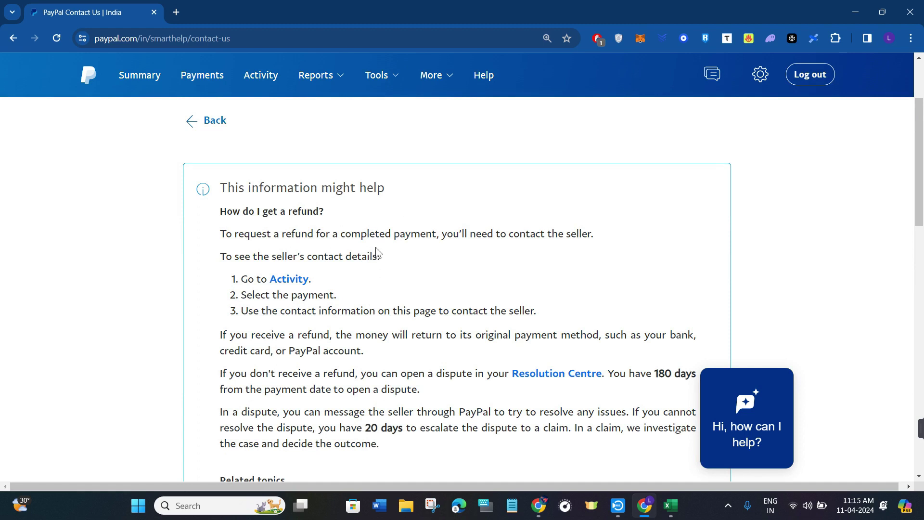
scroll(375, 247, "down", 1)
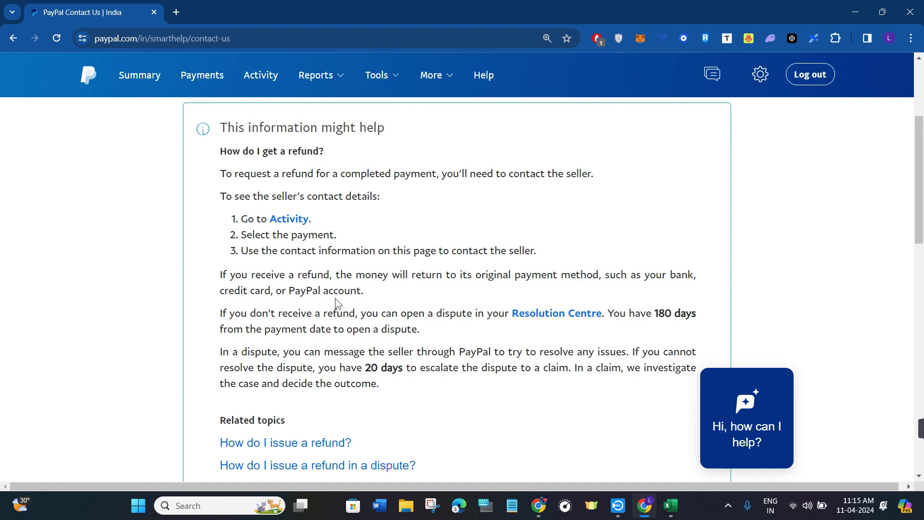
scroll(366, 295, "down", 1)
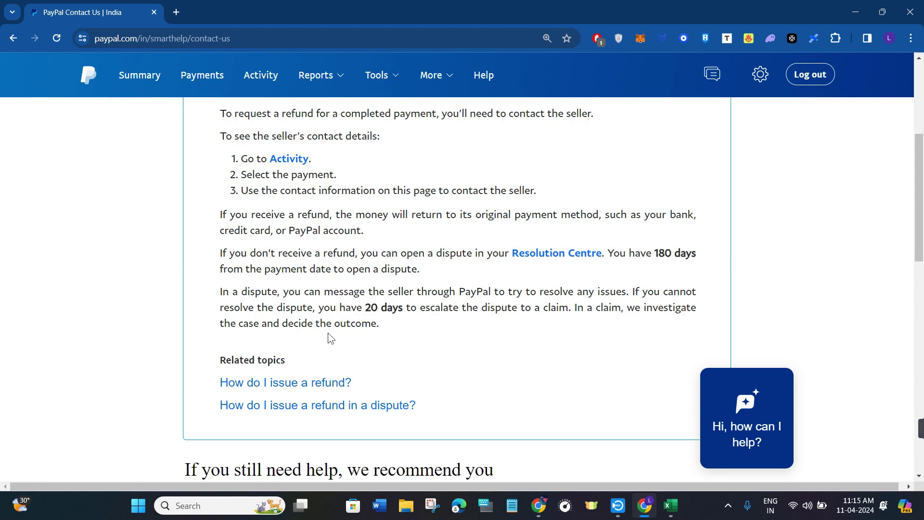
scroll(406, 338, "up", 1)
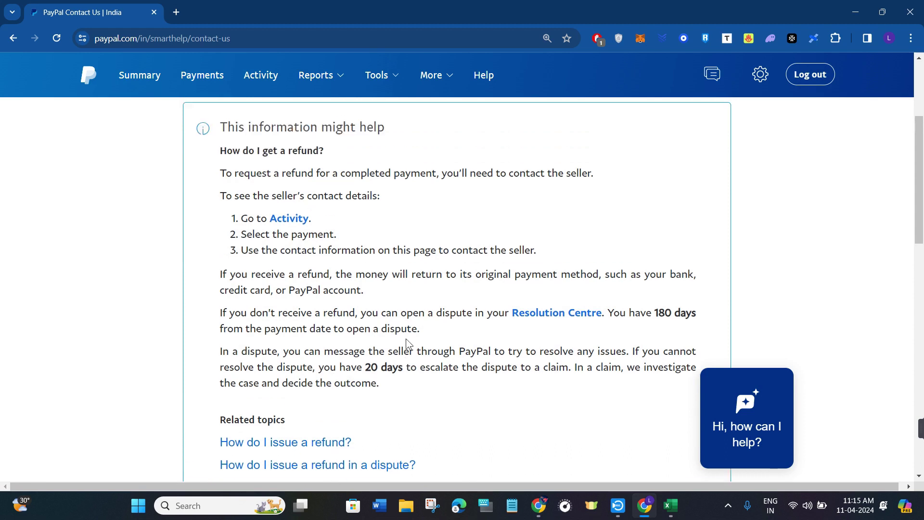
scroll(407, 338, "up", 1)
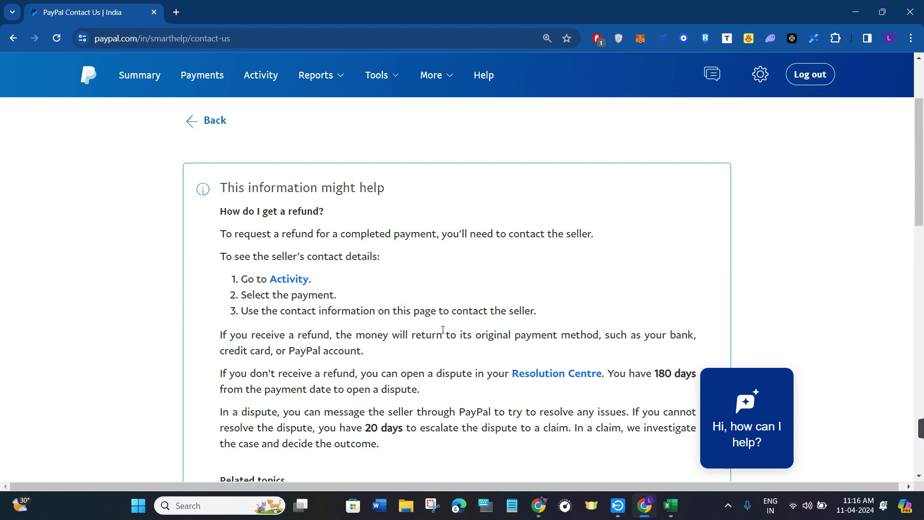
scroll(228, 348, "down", 2)
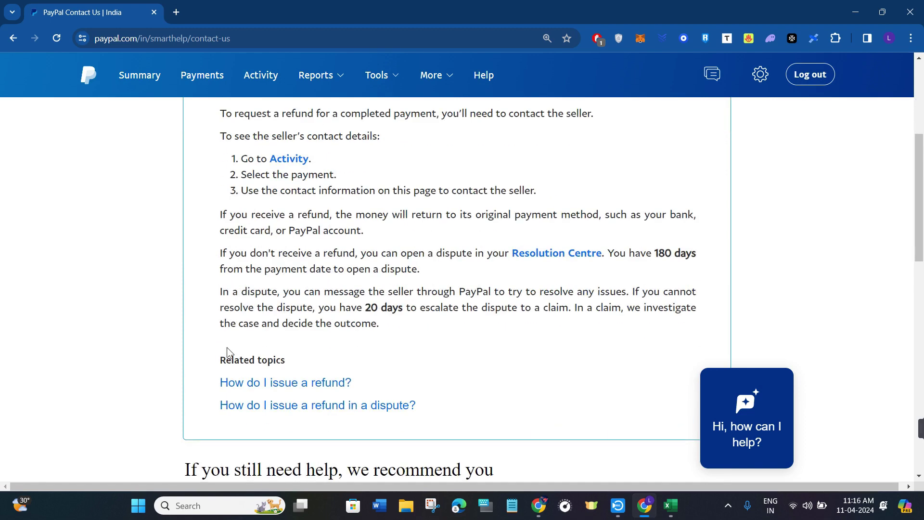
scroll(227, 347, "down", 3)
scroll(227, 352, "down", 2)
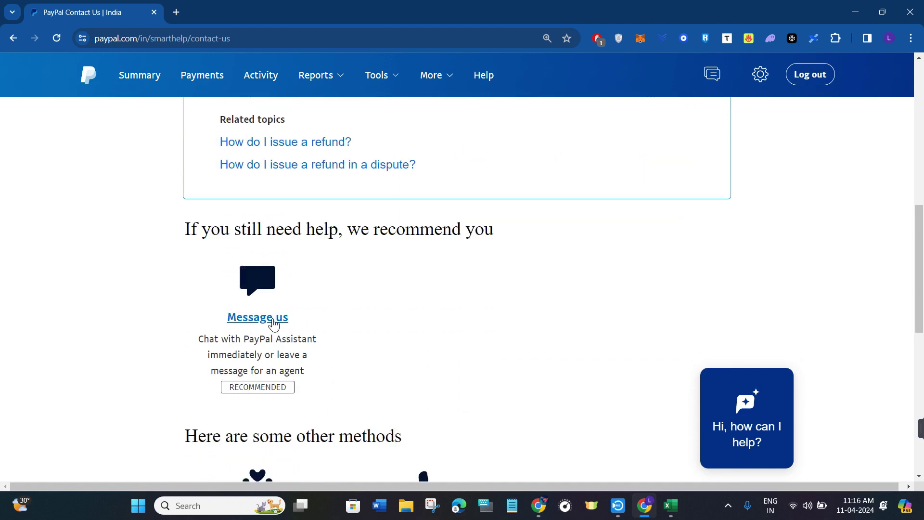